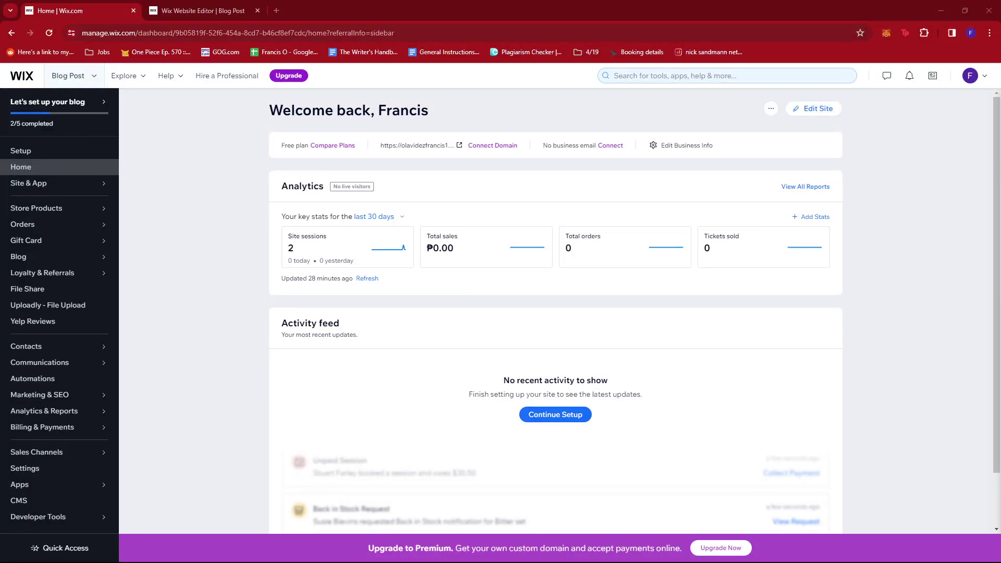
# Open the Mum's Train of Thought site in the editor and scroll to the empty Blog Post section
pyautogui.click(901, 463)
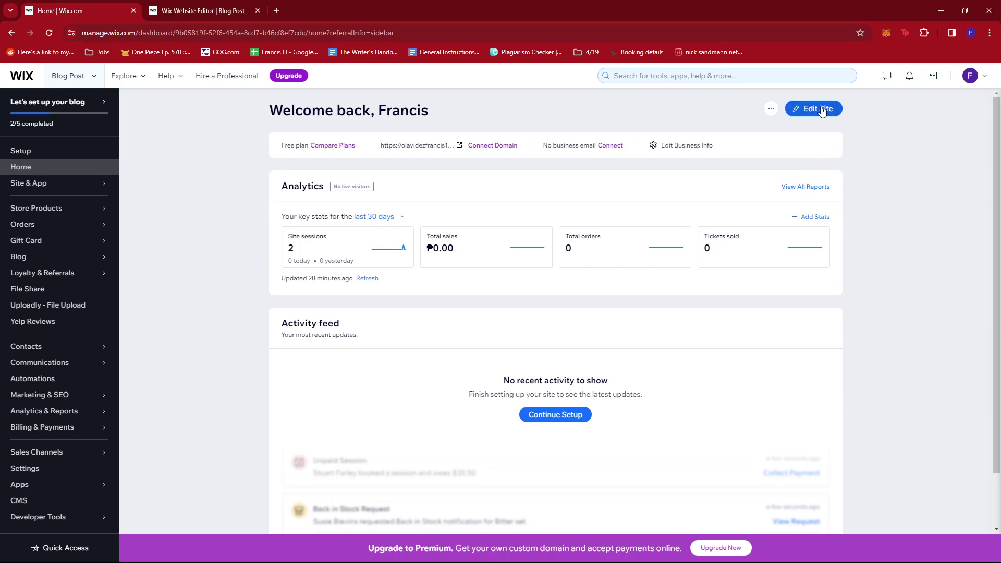
pyautogui.click(788, 113)
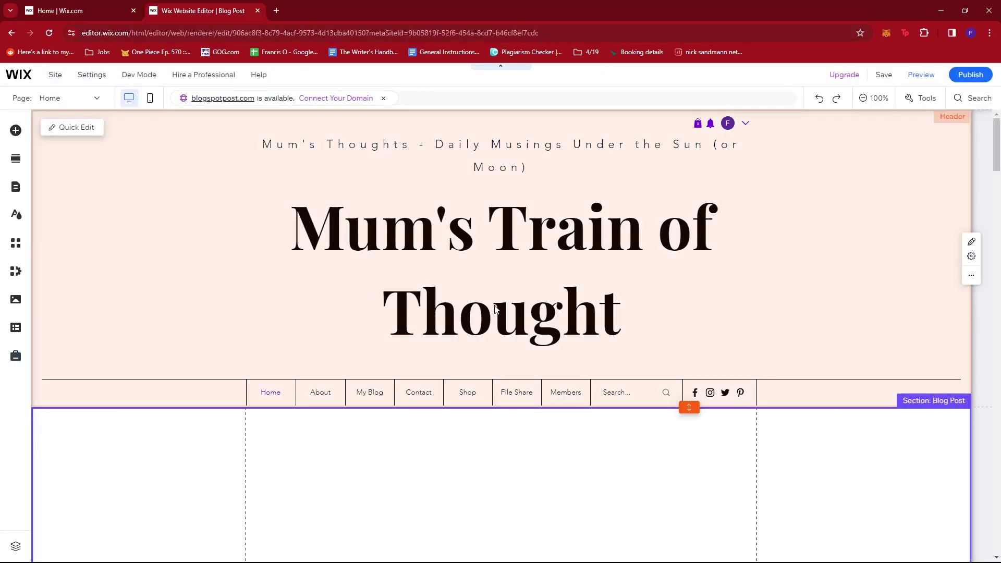
pyautogui.scroll(-2, 496, 310)
pyautogui.scroll(2, 543, 385)
pyautogui.scroll(-3, 478, 397)
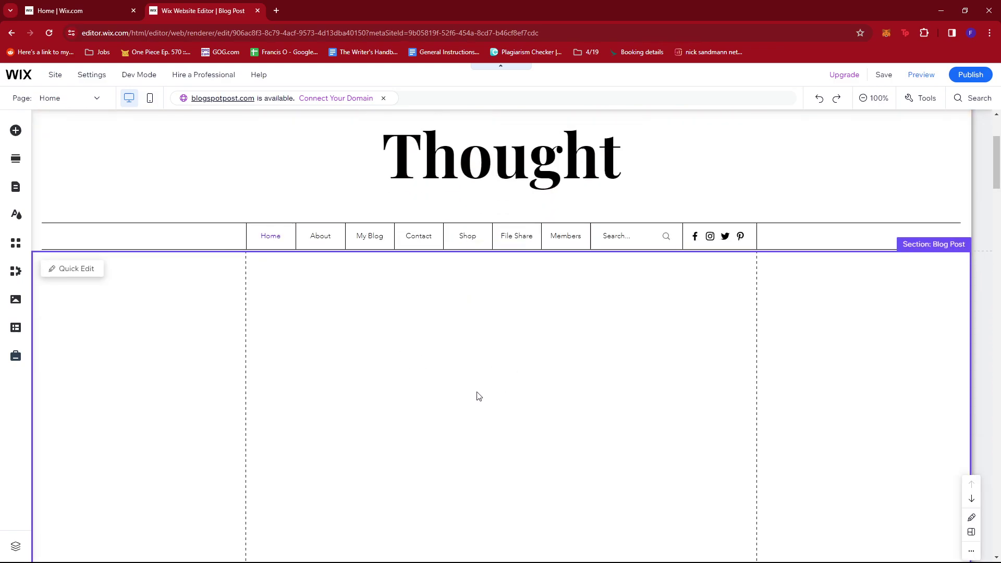
pyautogui.scroll(-1, 479, 397)
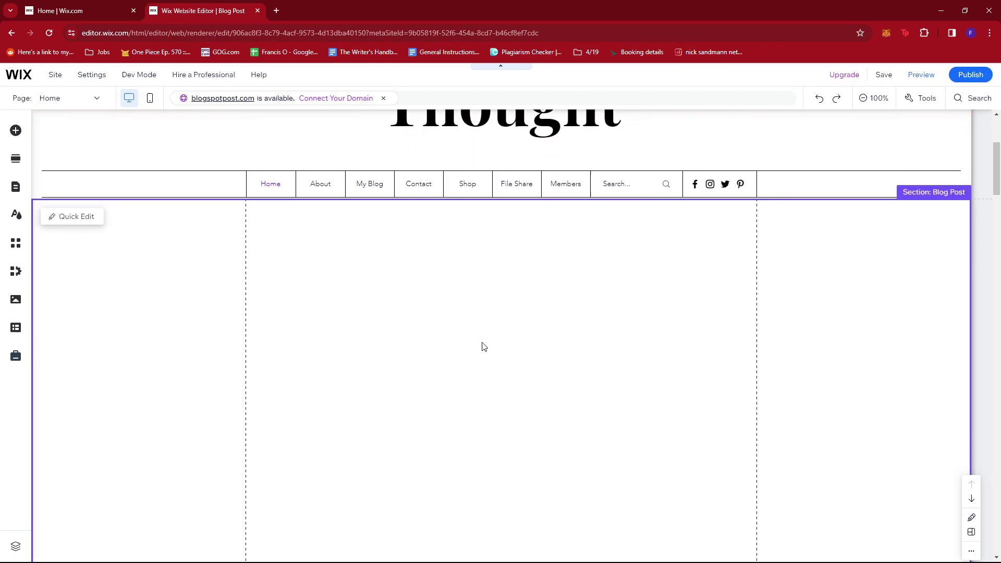
pyautogui.scroll(-2, 483, 348)
pyautogui.scroll(3, 481, 346)
pyautogui.scroll(-1, 477, 345)
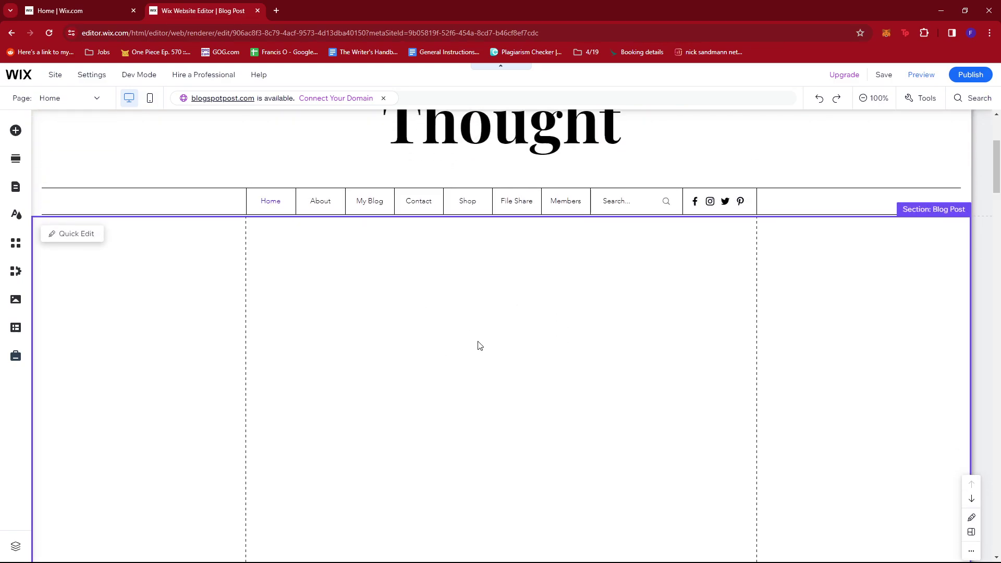
pyautogui.scroll(4, 477, 345)
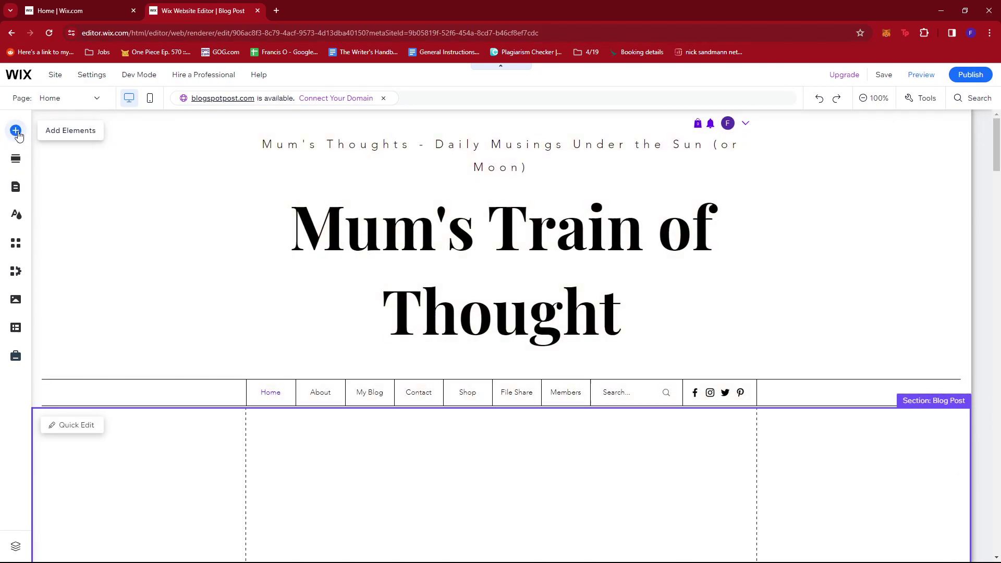
# Drag the Slider (arrows) gallery from Add Elements into the empty Blog Post section
pyautogui.click(17, 130)
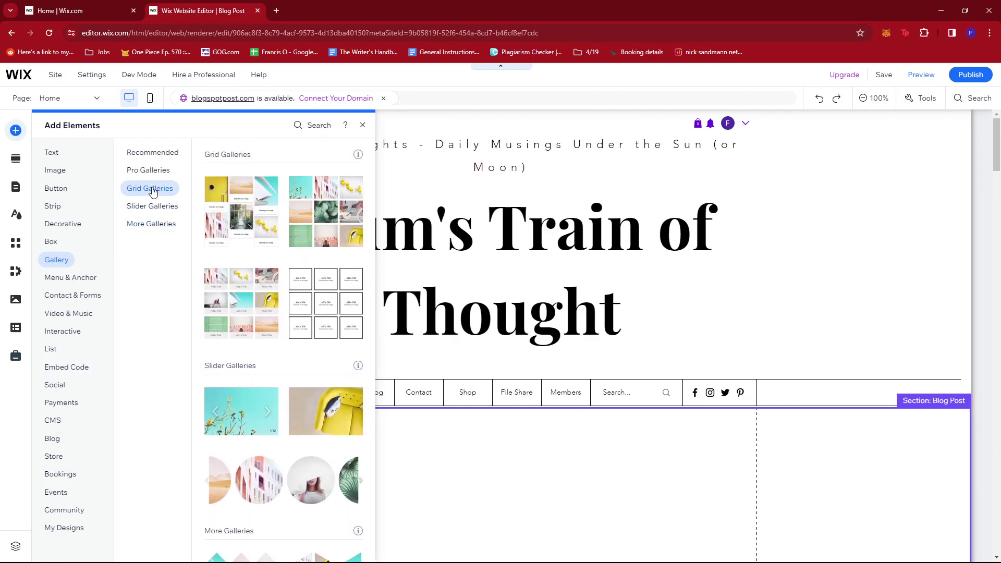
pyautogui.scroll(-3, 269, 238)
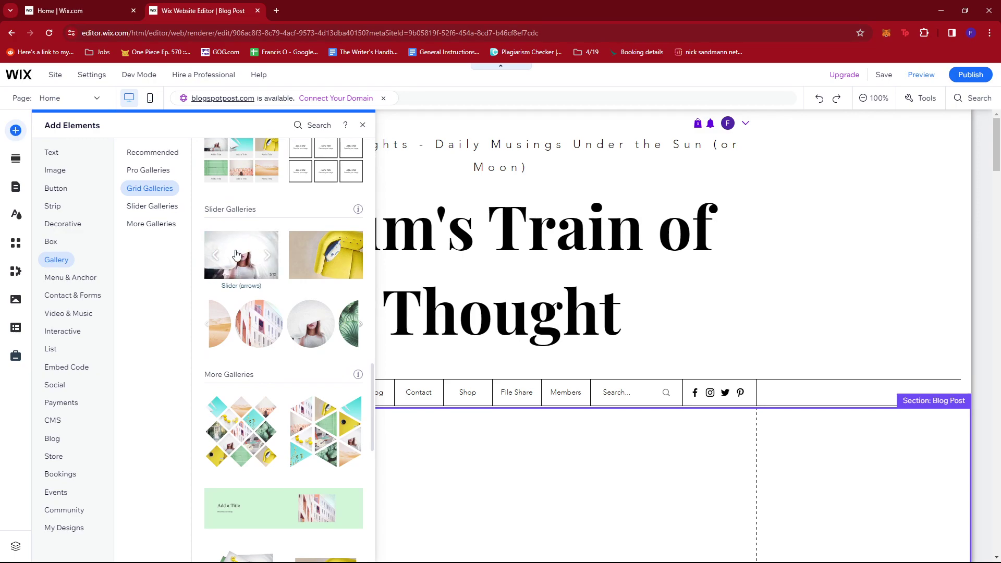
pyautogui.moveTo(236, 254); pyautogui.dragTo(479, 432)
pyautogui.scroll(-2, 496, 386)
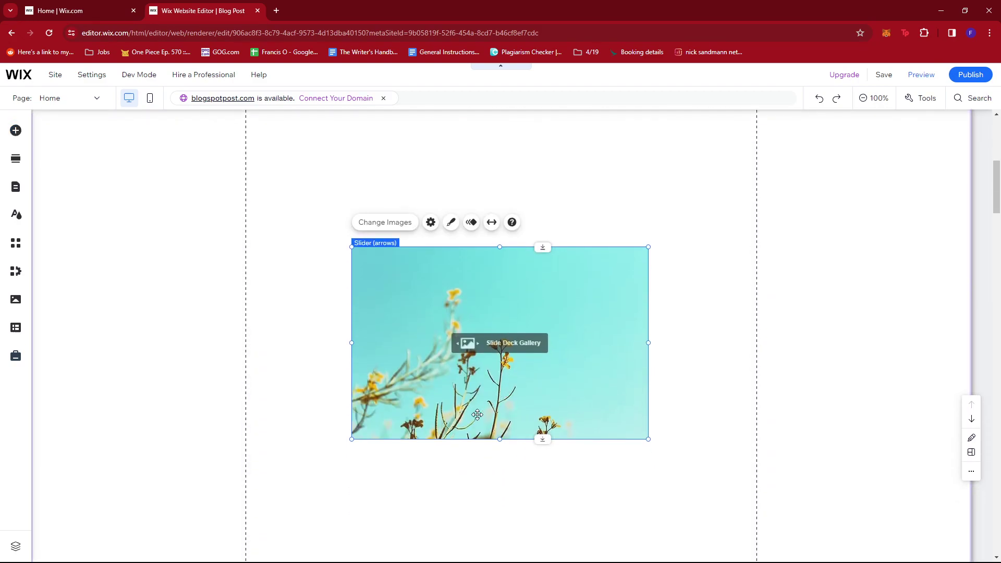
pyautogui.scroll(-2, 508, 344)
pyautogui.scroll(3, 492, 264)
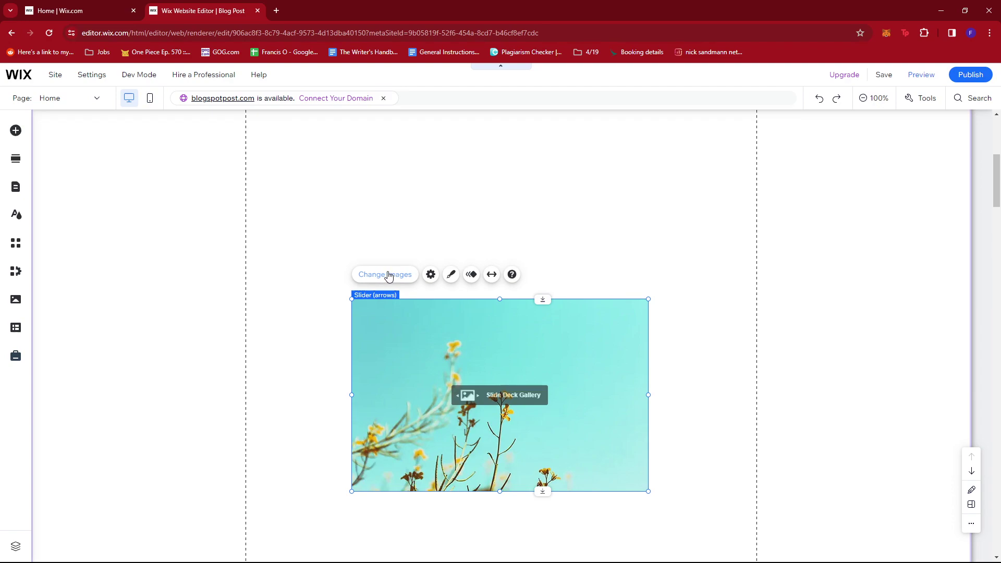
# Open Change Images and preview the first five of the gallery's 12 images
pyautogui.click(392, 279)
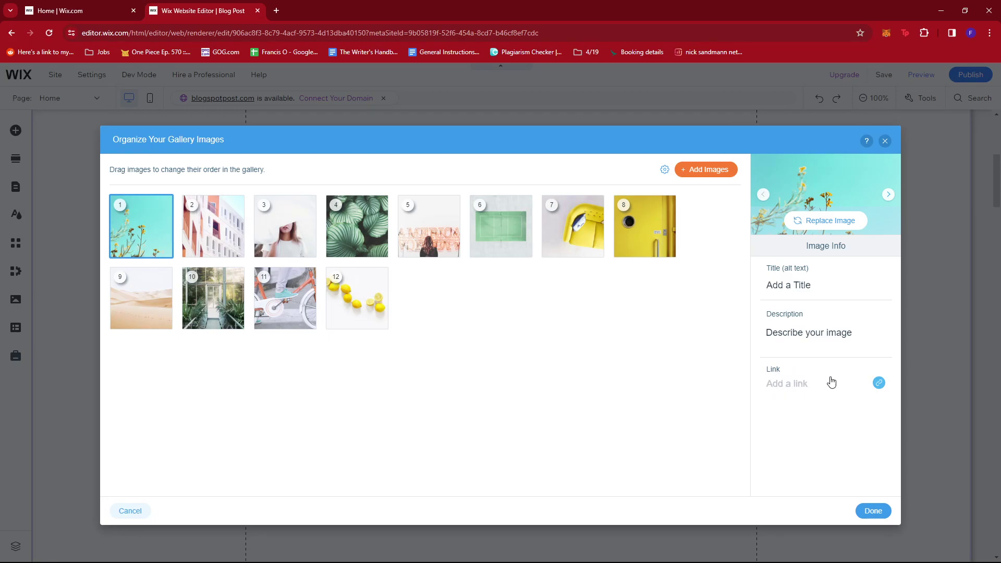
pyautogui.click(213, 225)
pyautogui.click(285, 226)
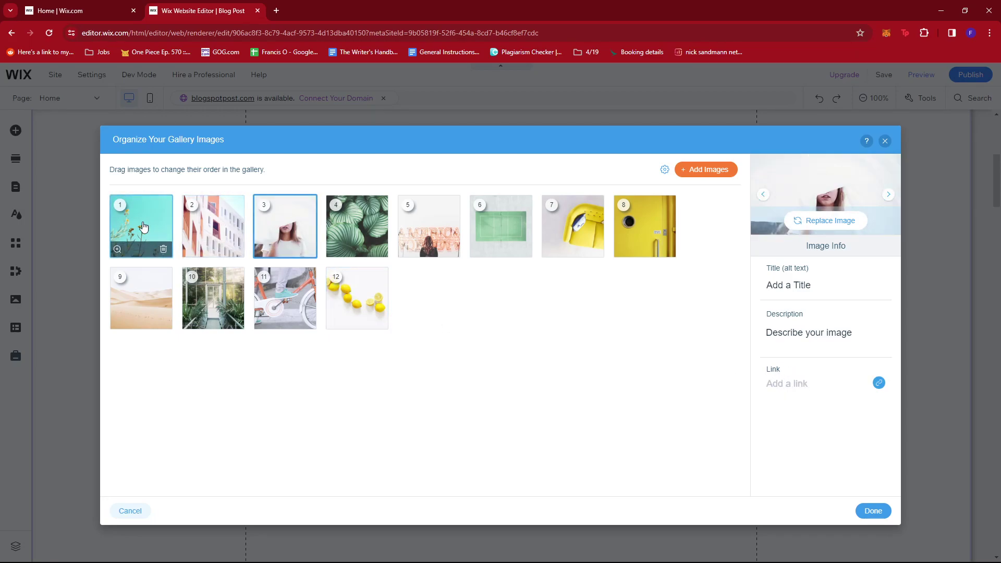
pyautogui.click(144, 226)
pyautogui.click(356, 226)
pyautogui.click(429, 226)
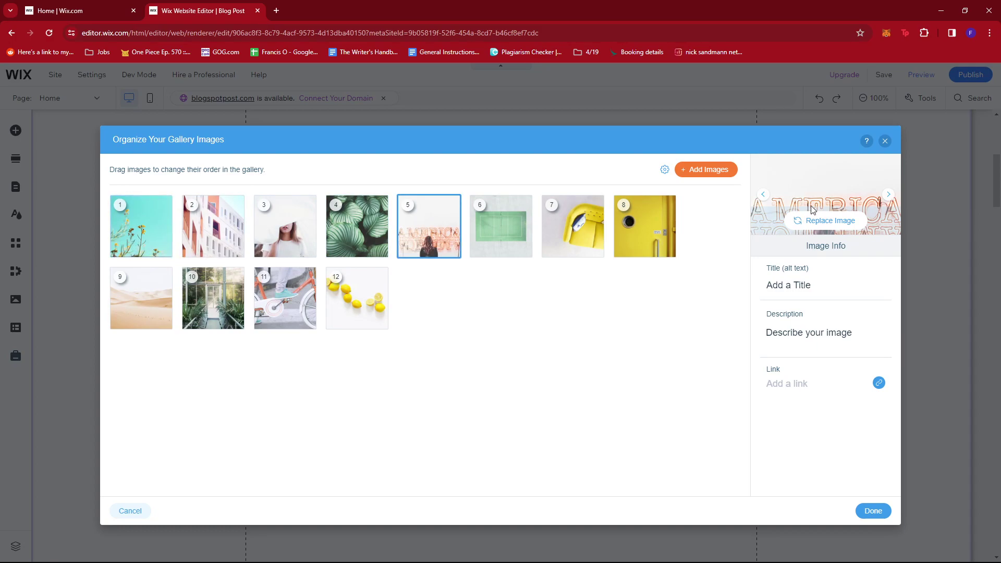
# Close the media library without adding images, then preview gallery images four, three and two
pyautogui.click(702, 171)
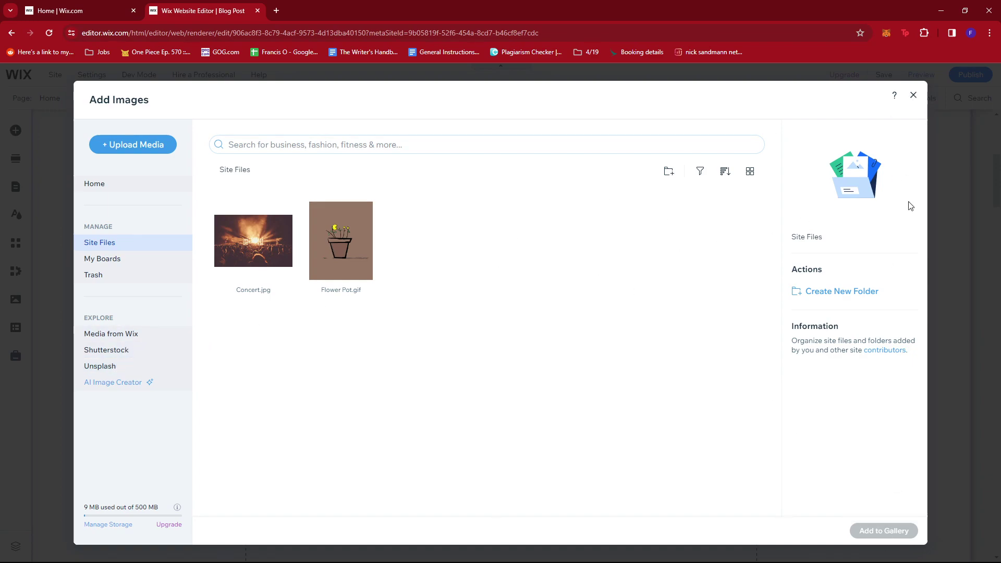
pyautogui.click(913, 95)
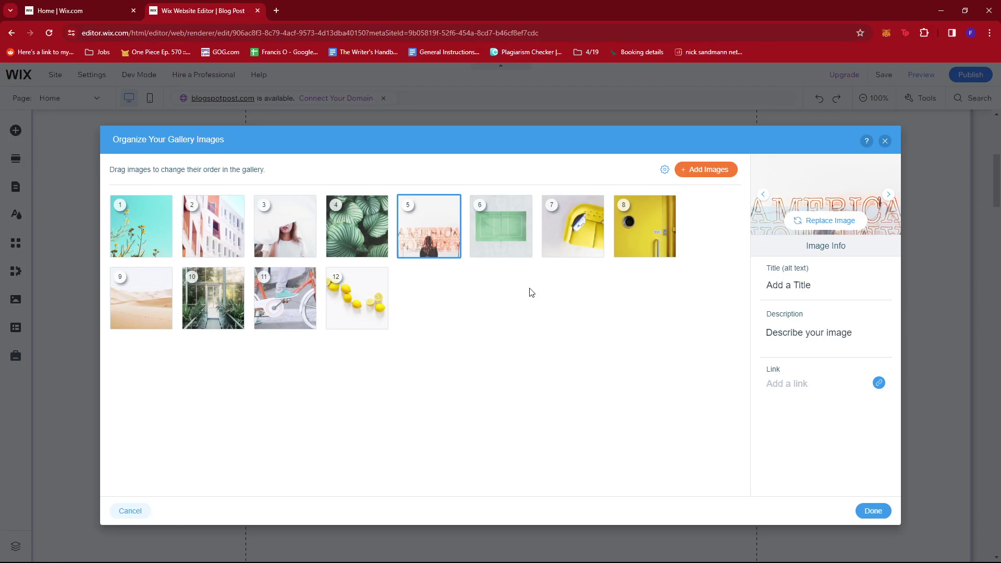
pyautogui.click(357, 229)
pyautogui.click(285, 229)
pyautogui.click(213, 230)
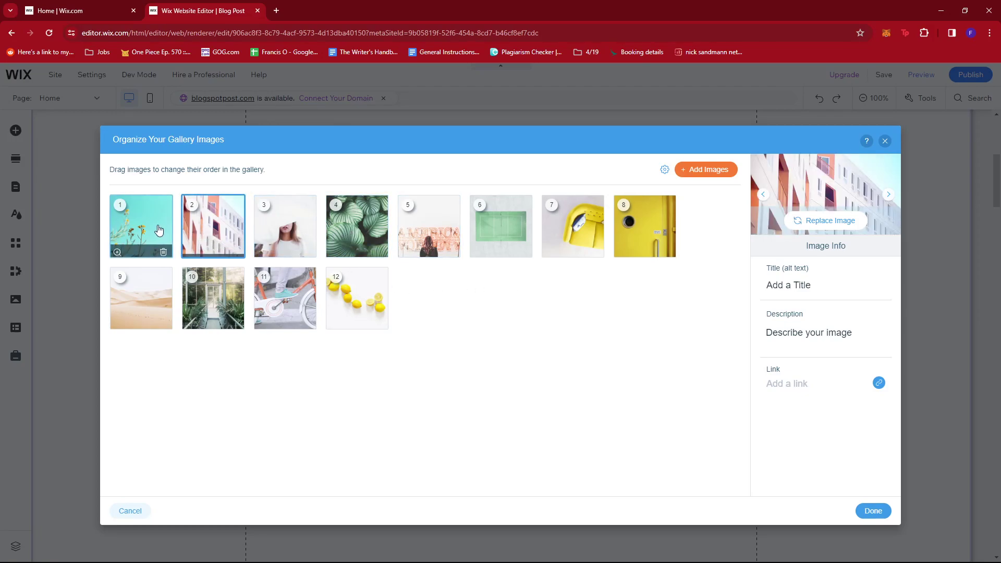
# Select the flowers image to check its details, then confirm the gallery with Done
pyautogui.click(159, 231)
pyautogui.click(213, 229)
pyautogui.click(146, 230)
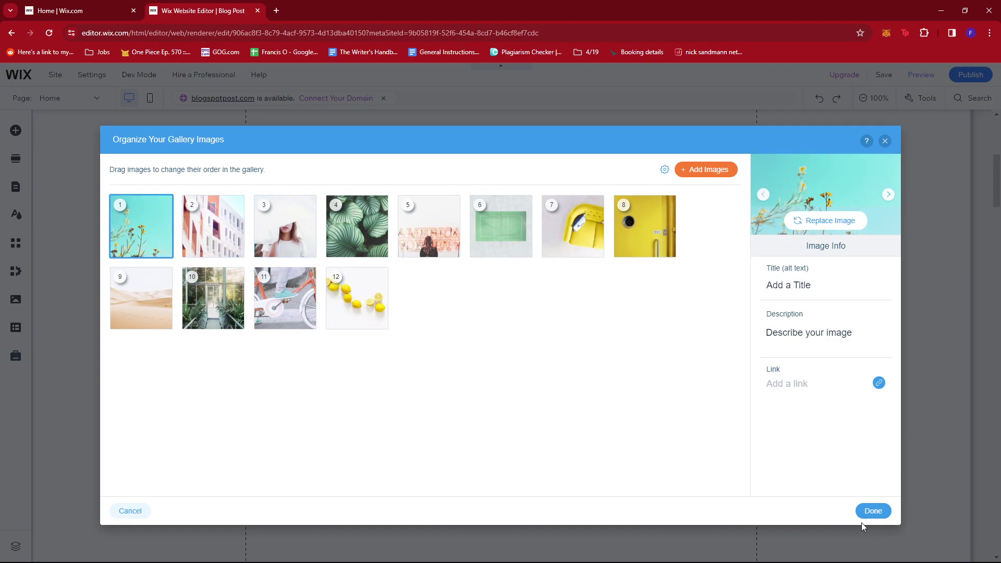
pyautogui.click(883, 513)
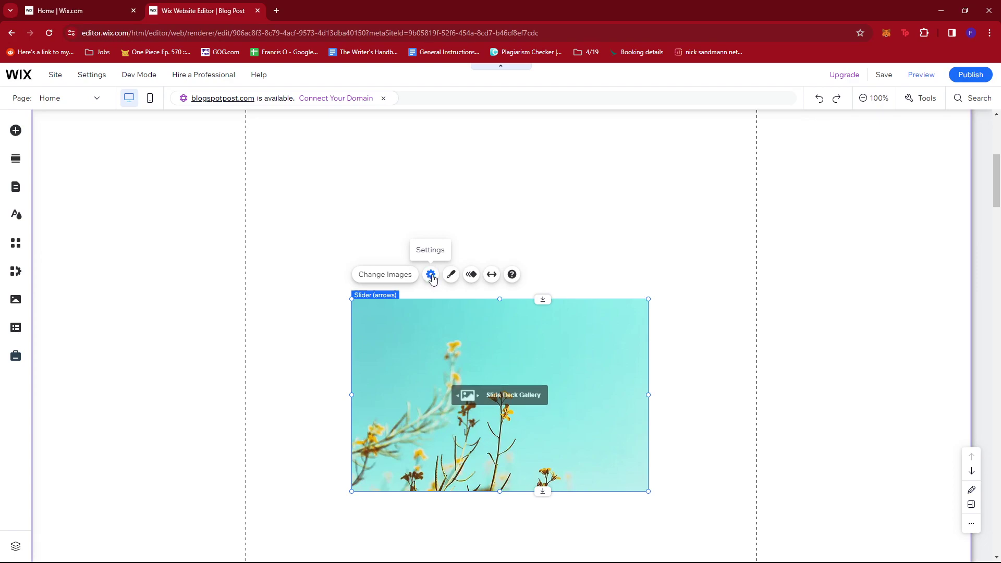
pyautogui.click(431, 275)
pyautogui.scroll(-1, 719, 326)
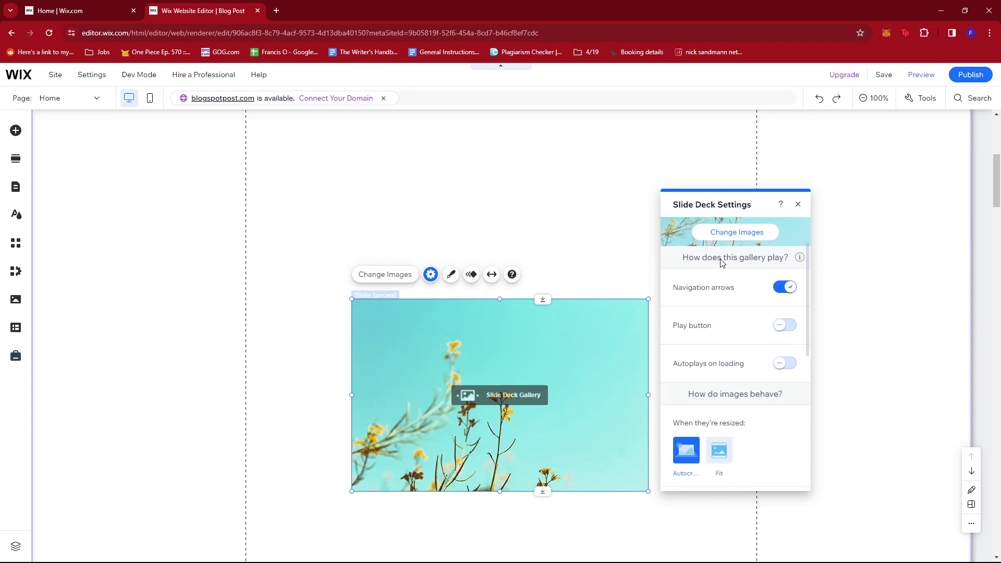
pyautogui.scroll(-1, 732, 284)
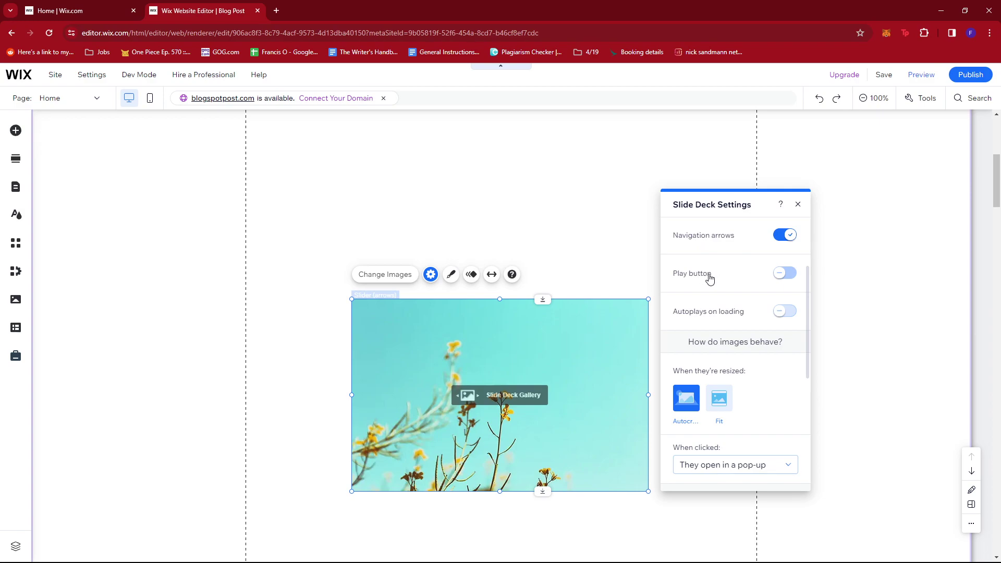
pyautogui.scroll(-1, 701, 274)
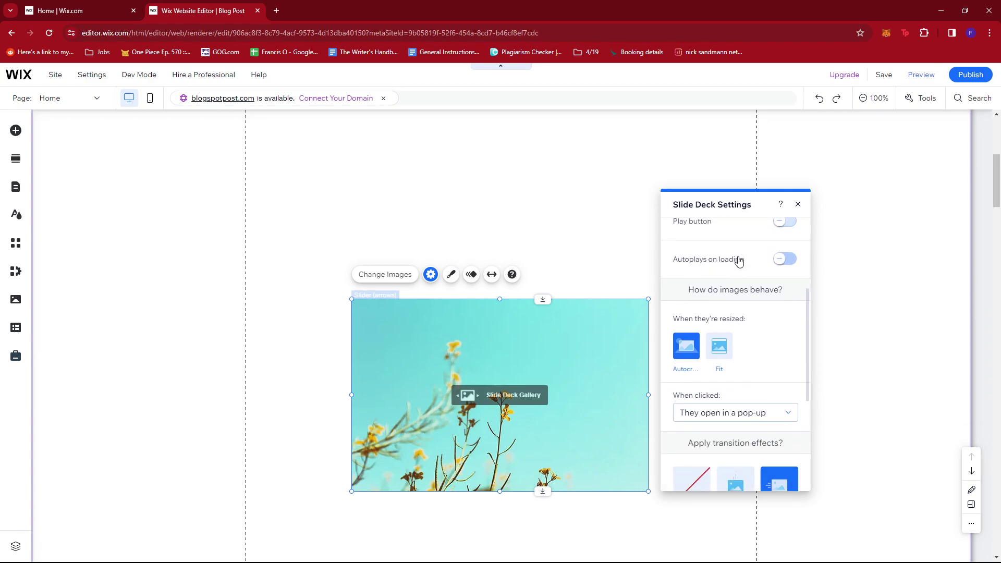
pyautogui.scroll(-1, 740, 282)
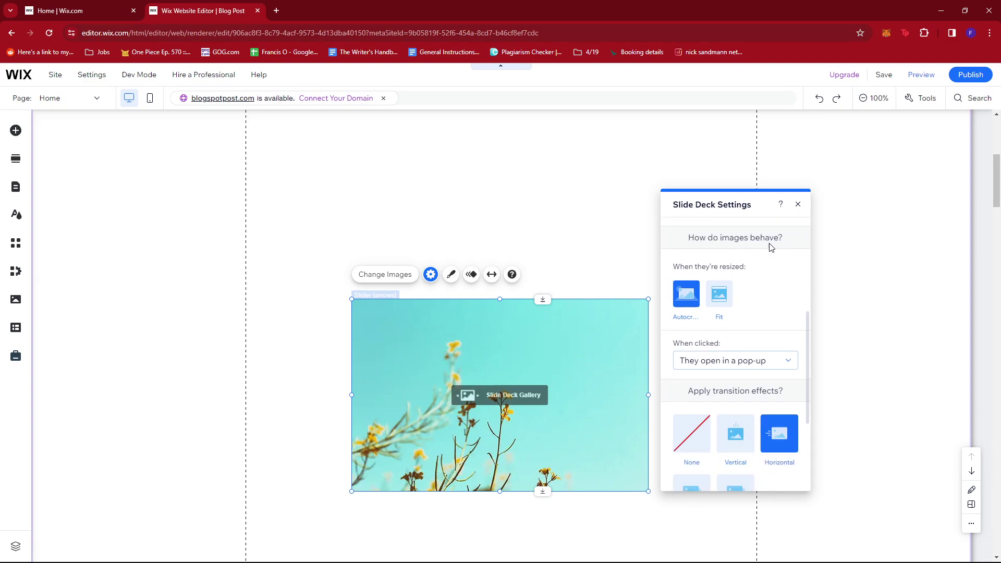
pyautogui.scroll(-1, 764, 250)
pyautogui.scroll(1, 743, 246)
pyautogui.scroll(-1, 743, 269)
pyautogui.scroll(-1, 696, 293)
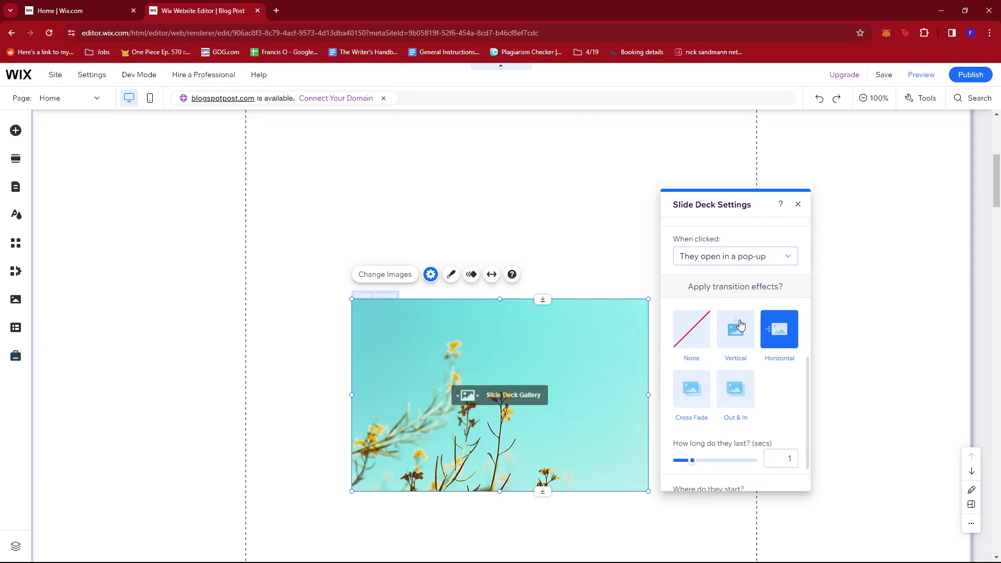
pyautogui.scroll(-1, 726, 251)
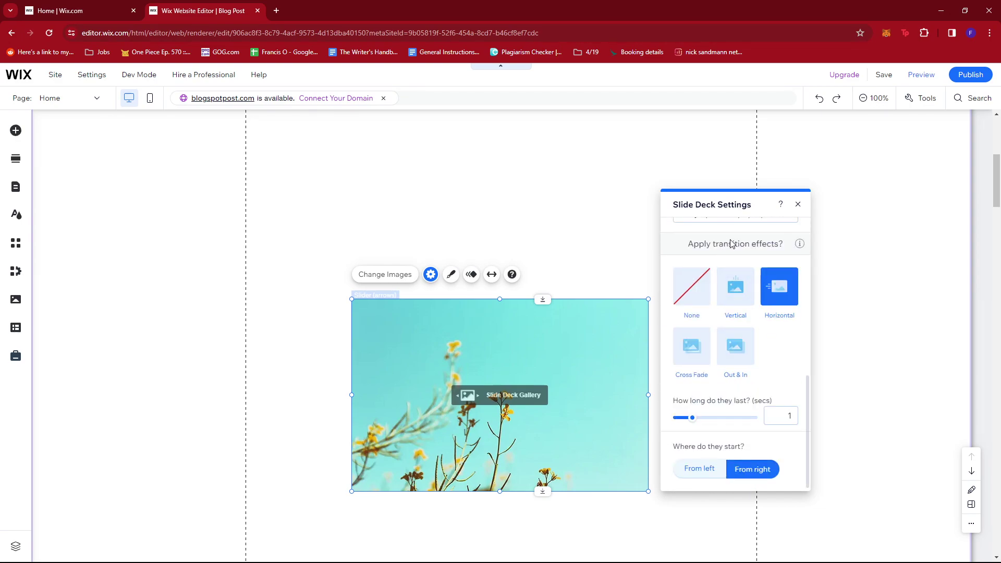
pyautogui.scroll(5, 729, 280)
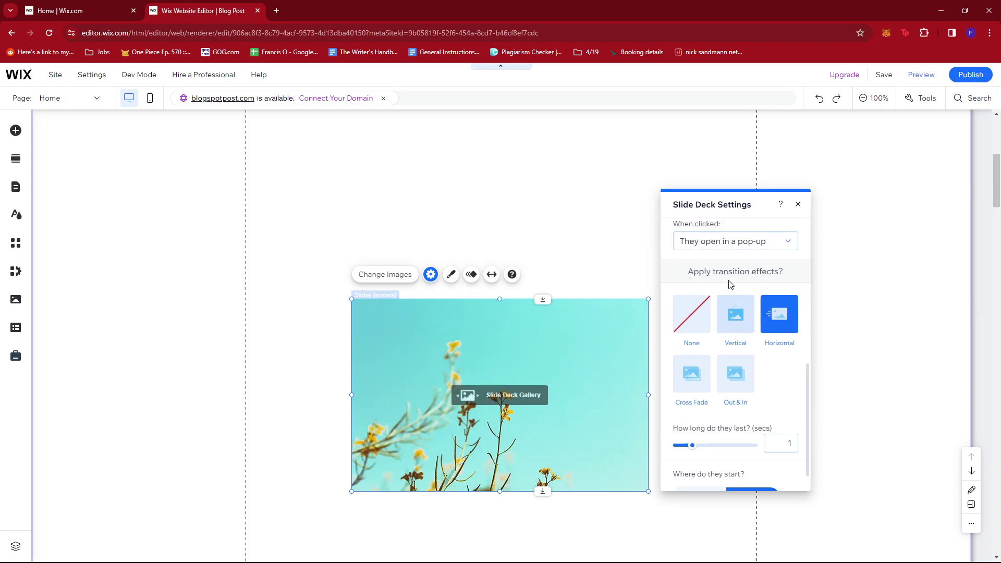
pyautogui.click(798, 205)
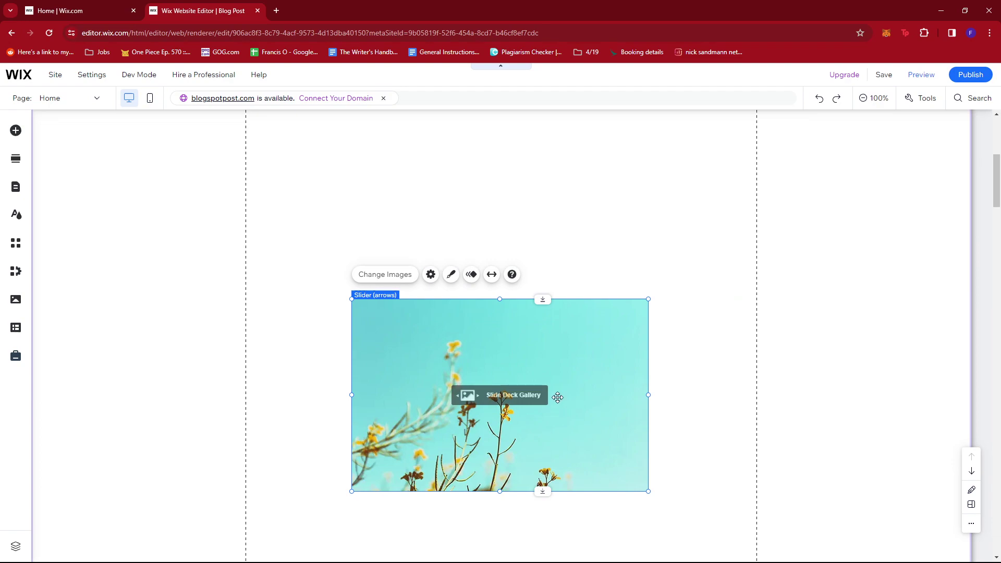
# Preview the page and advance the slider to image 6/12, the green court
pyautogui.scroll(-1, 766, 354)
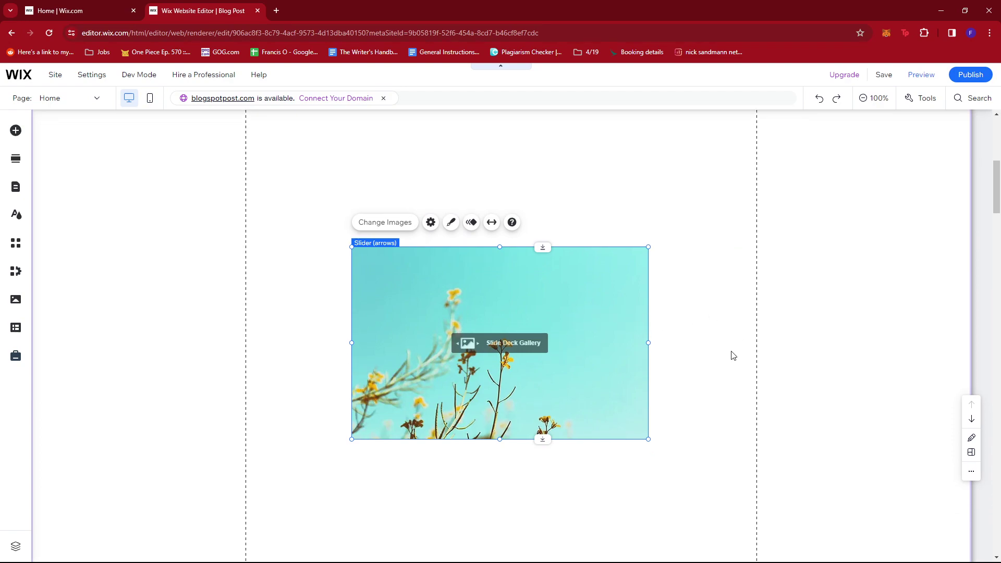
pyautogui.click(923, 75)
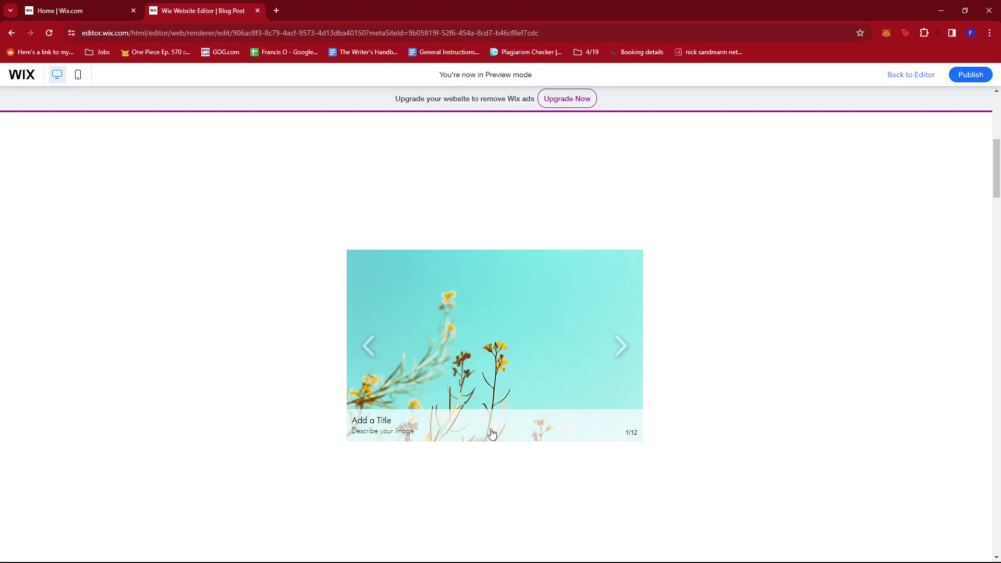
pyautogui.click(626, 349)
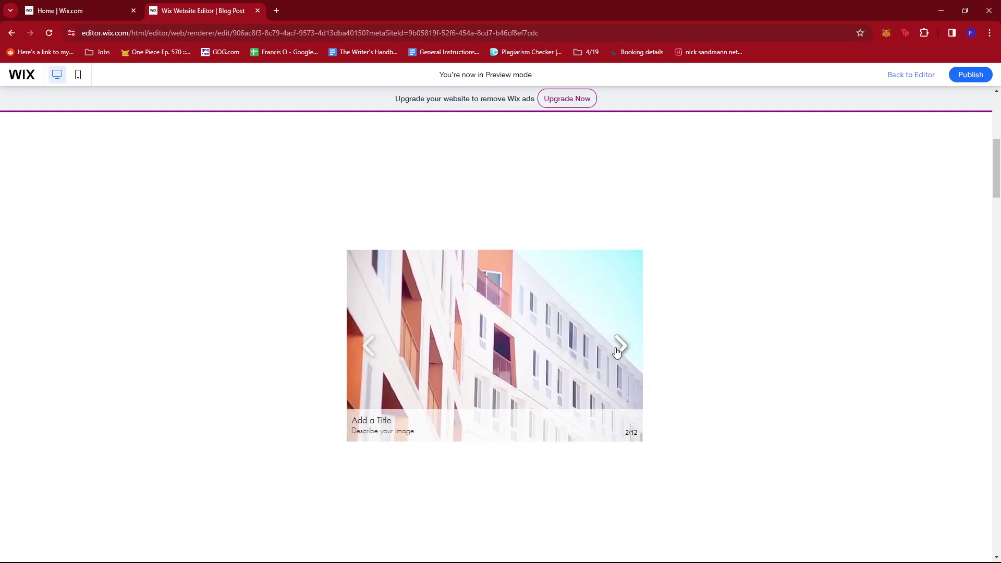
pyautogui.click(629, 348)
pyautogui.click(630, 349)
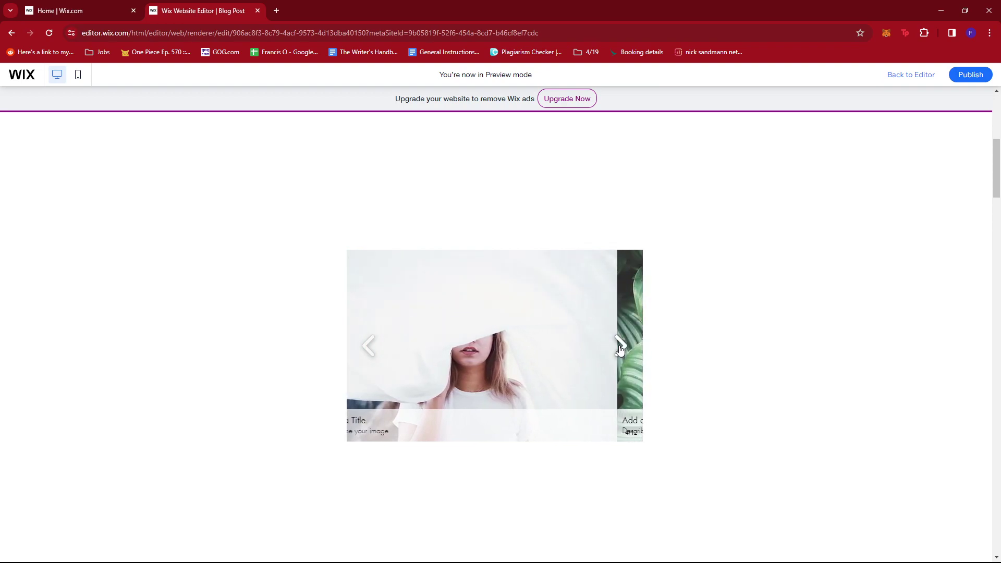
pyautogui.click(628, 351)
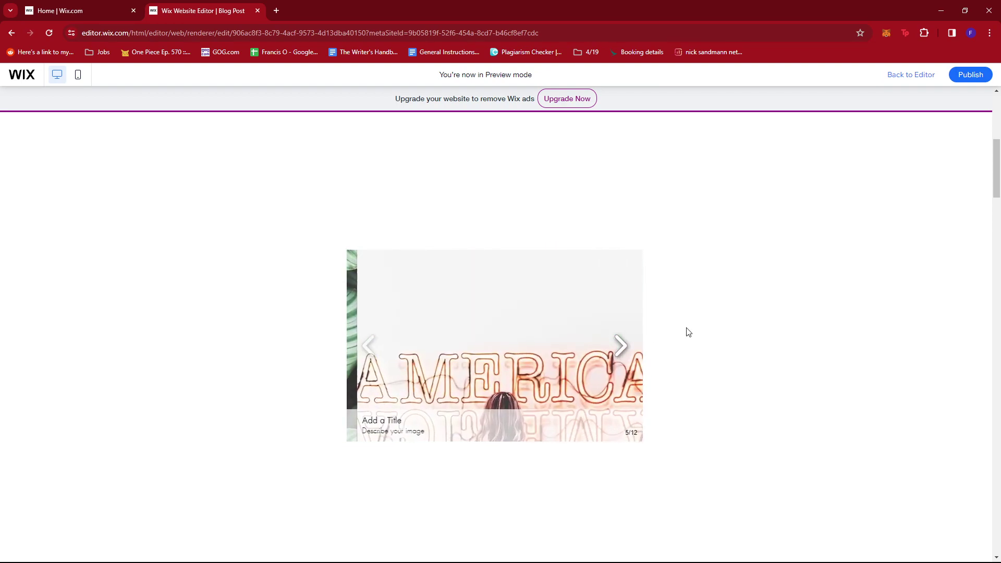
pyautogui.click(623, 347)
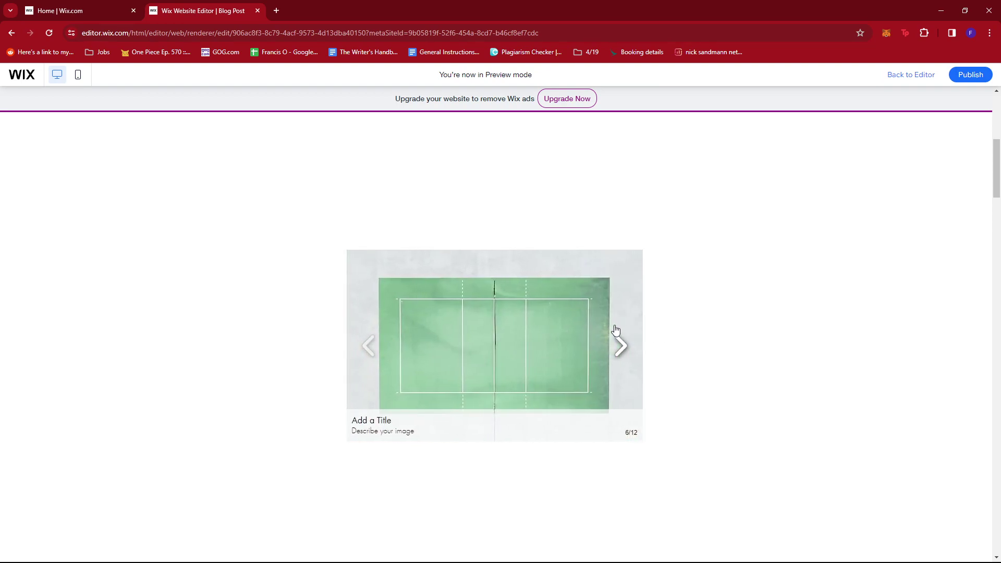